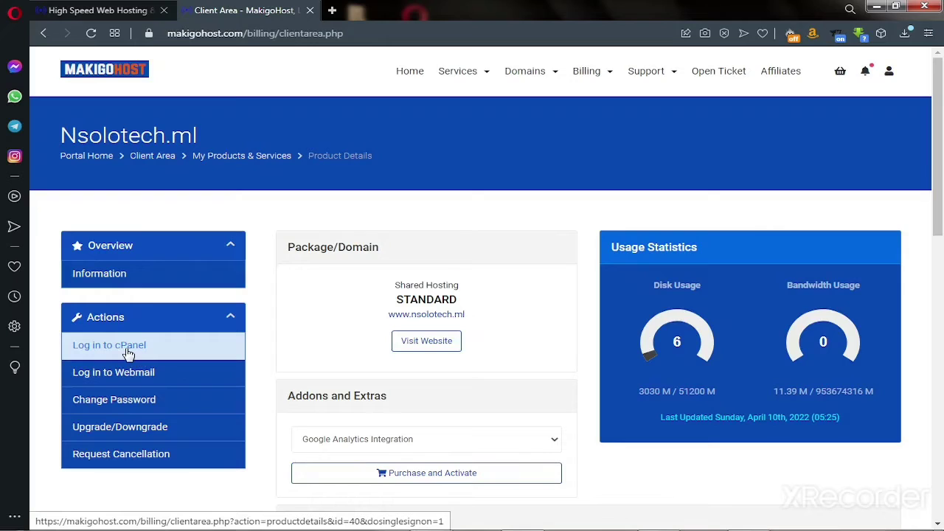
- Log in to cPanel for the nsolotech.ml account and launch Softaculous Apps Installer from Software
click(127, 354)
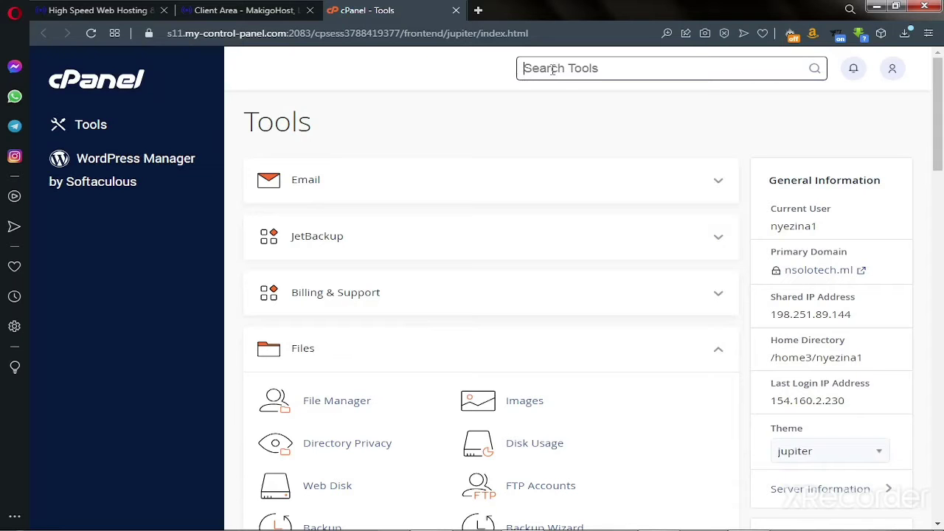
scroll(507, 151, down, 12)
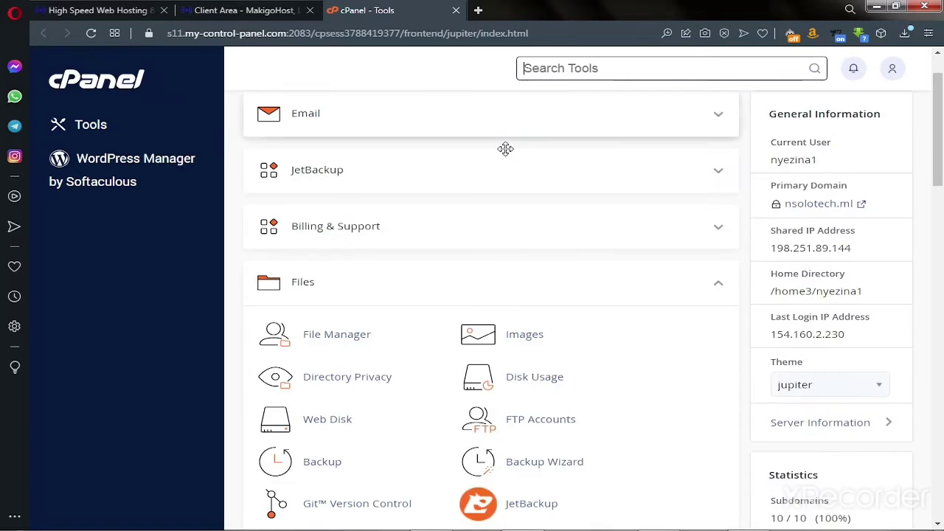
scroll(501, 168, down, 3)
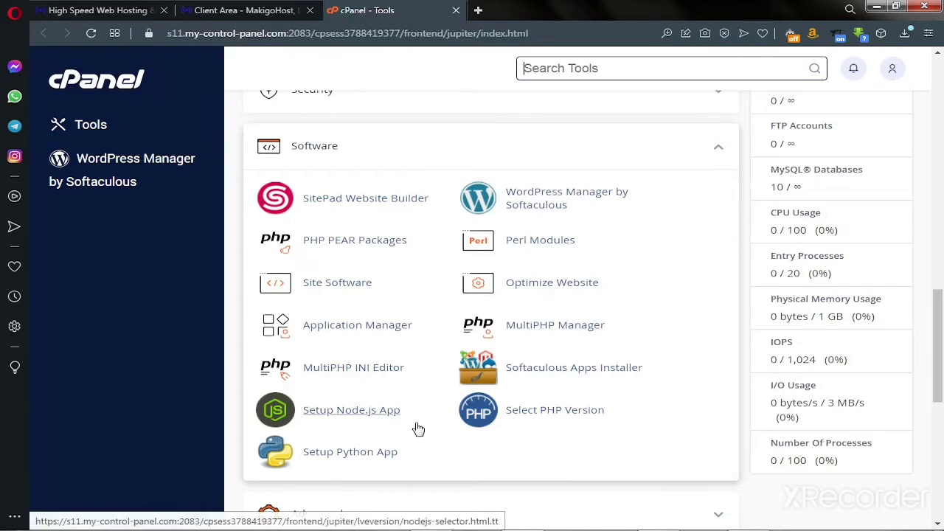
click(536, 374)
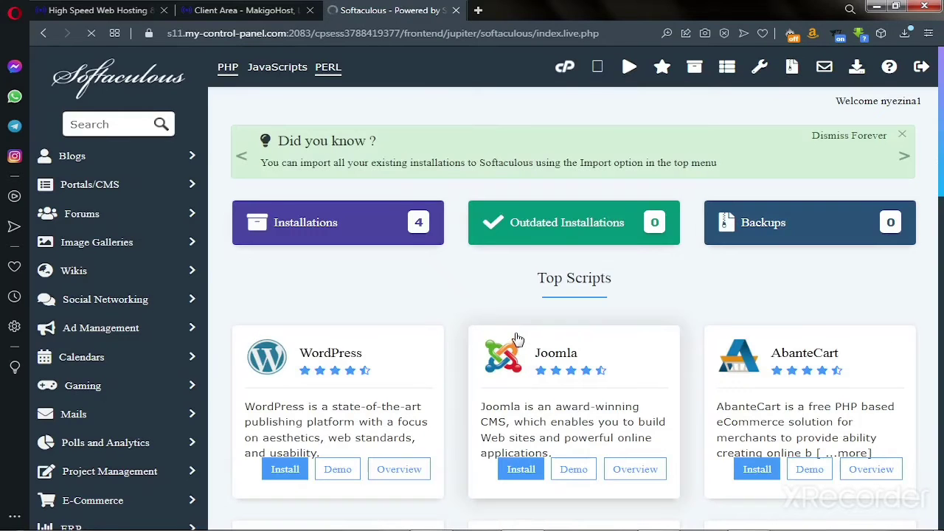
- Start a new WordPress install from the Softaculous Top Scripts list
scroll(450, 321, down, 1)
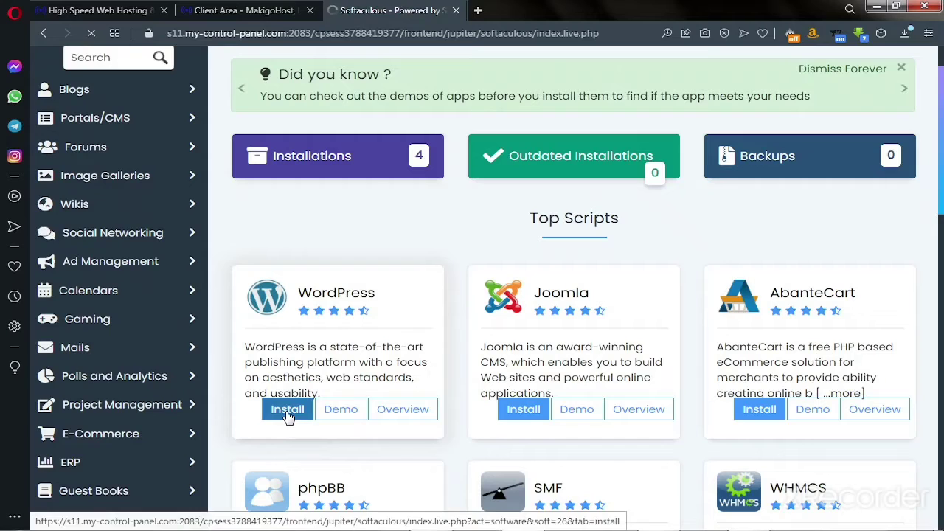
click(288, 417)
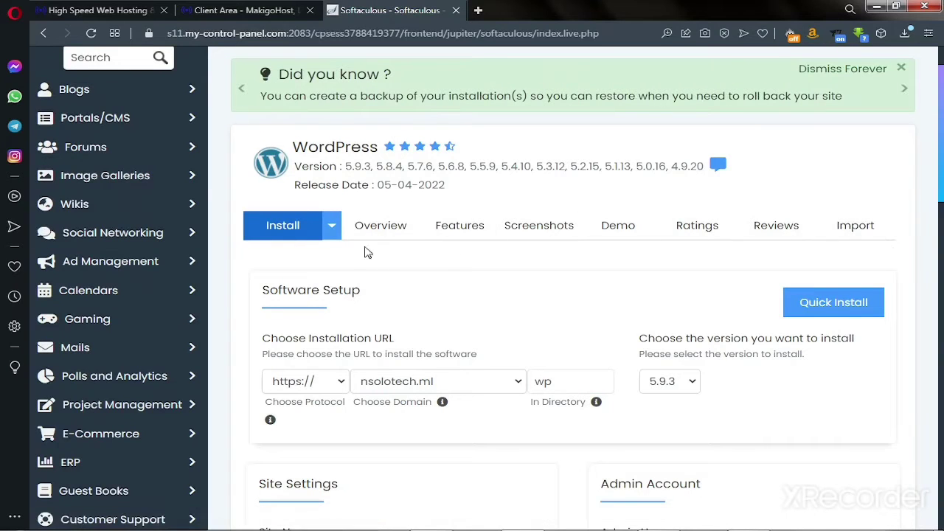
- Choose dash.nsolotech.ml as the domain and clear the default 'wp' directory
scroll(342, 307, down, 1)
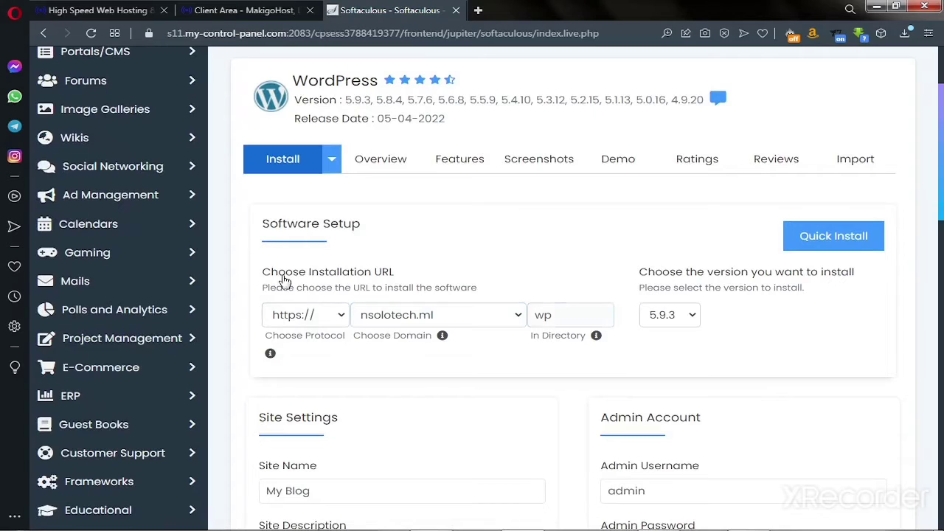
click(487, 322)
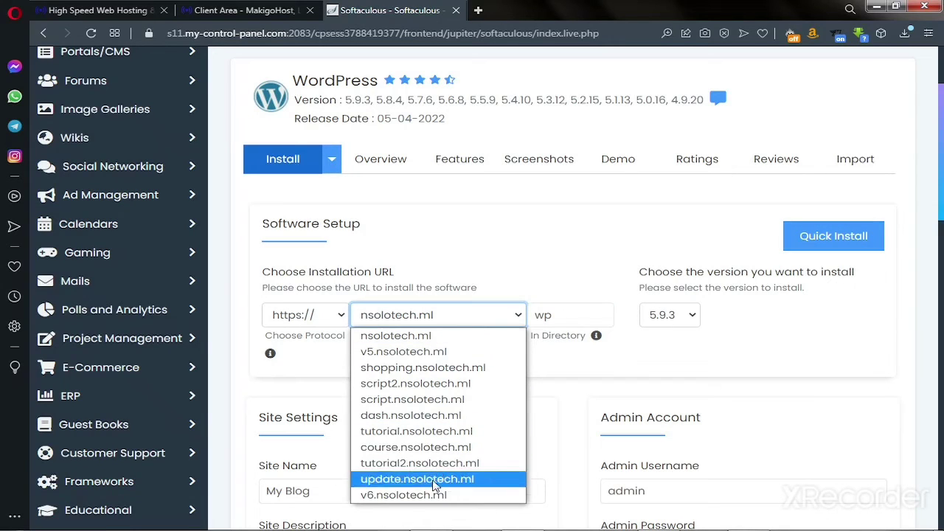
click(424, 417)
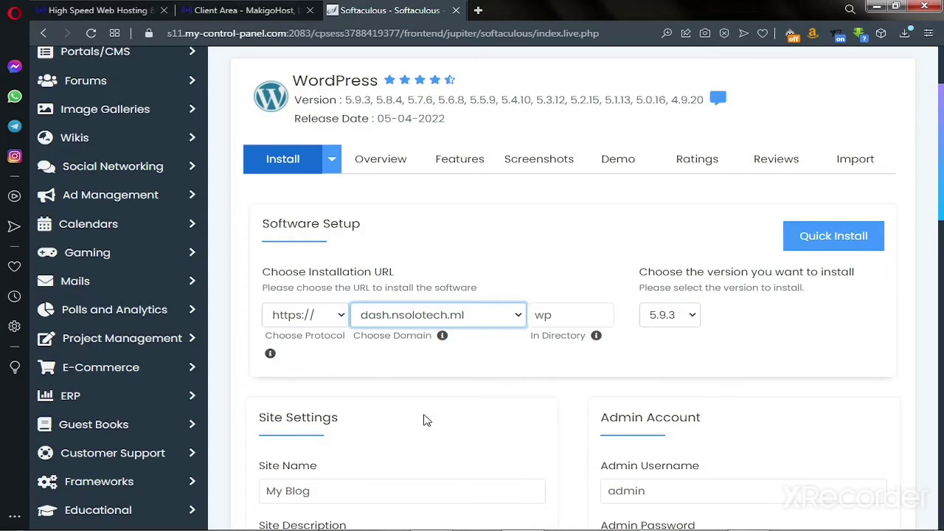
double_click(529, 315)
key(BackSpace)
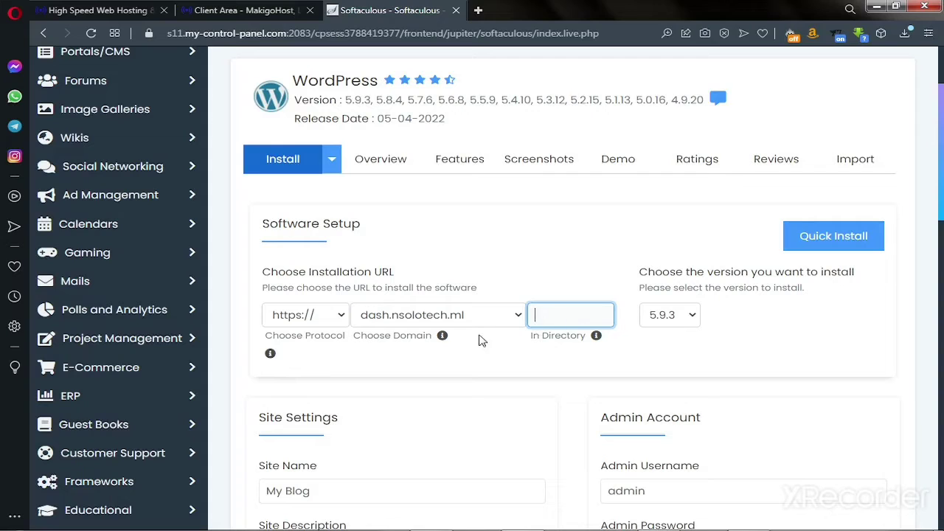
scroll(497, 362, down, 2)
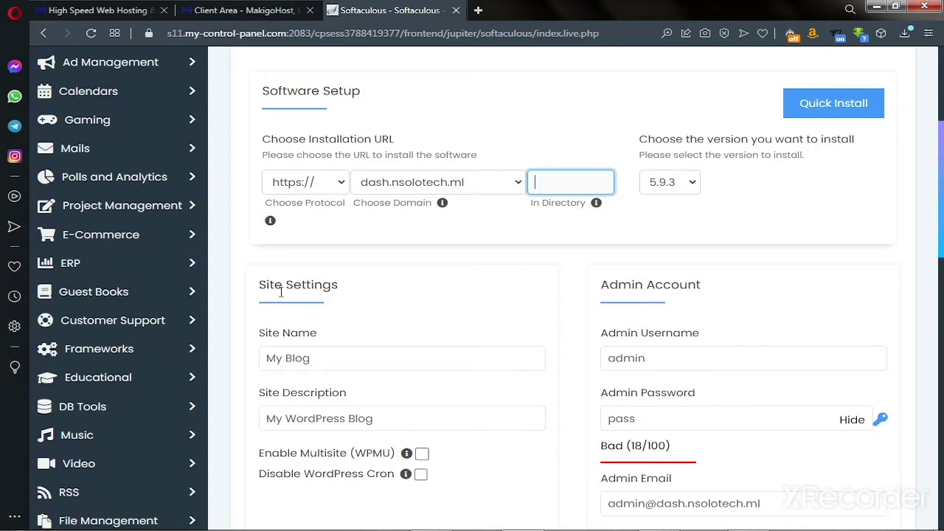
- Enter 'Testastutorial' as the Site Name and paste it into Site Description
drag(331, 361, 265, 361)
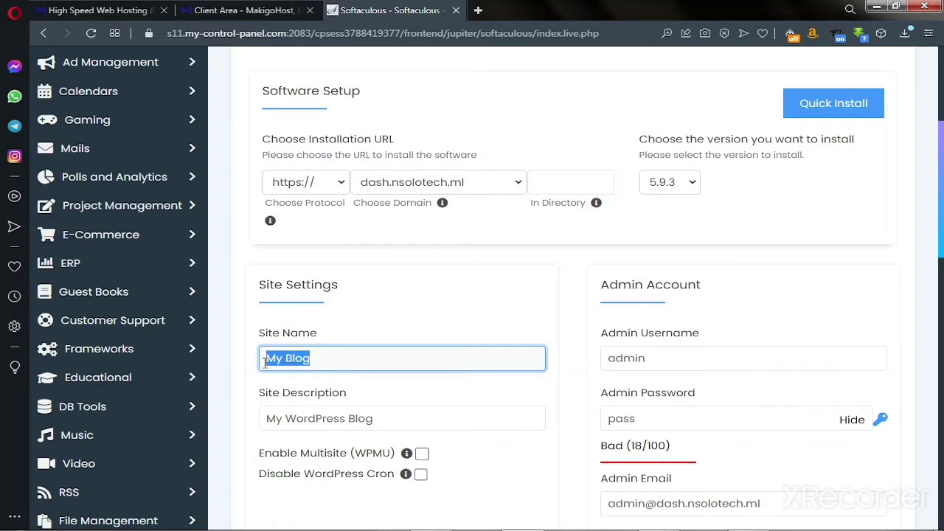
text(Testastutorial)
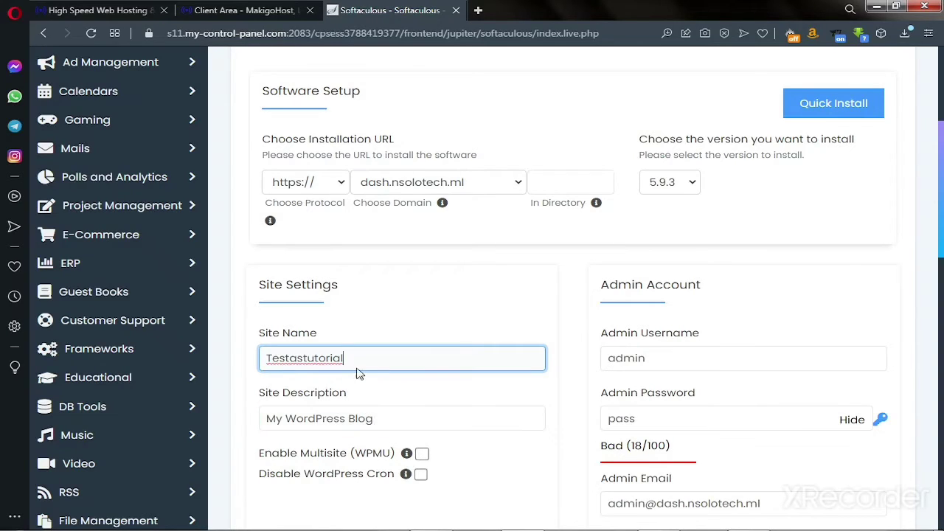
drag(358, 356, 263, 348)
right_click(288, 361)
click(321, 213)
click(294, 418)
key(ctrl+a)
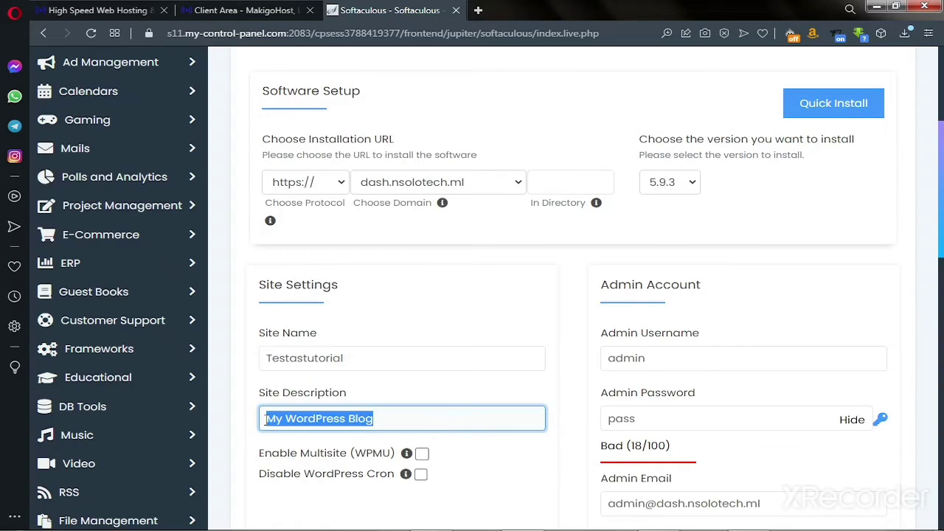
key(ctrl+v)
scroll(560, 350, down, 1)
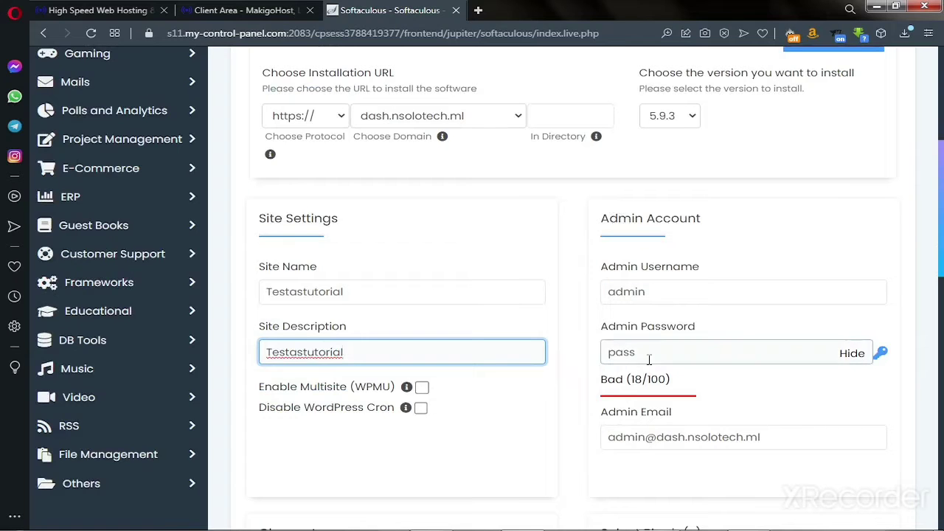
scroll(625, 352, down, 1)
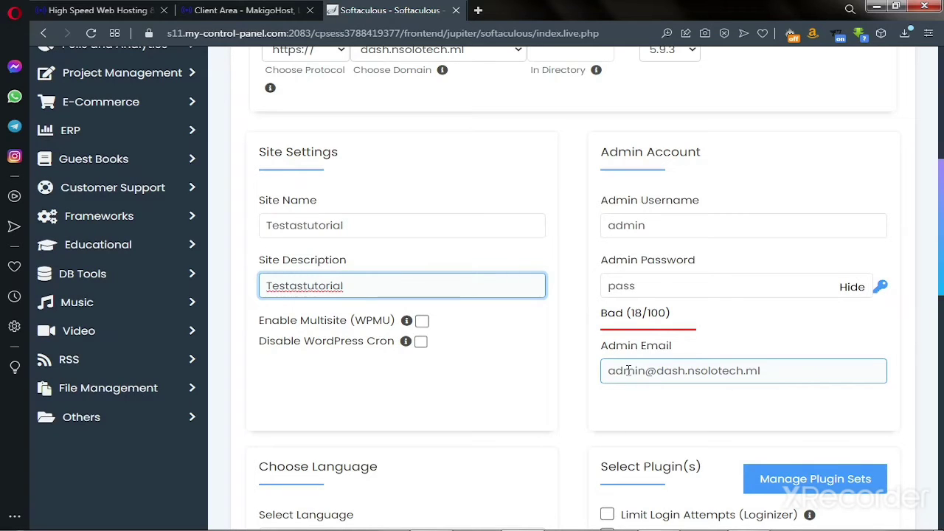
scroll(632, 367, down, 1)
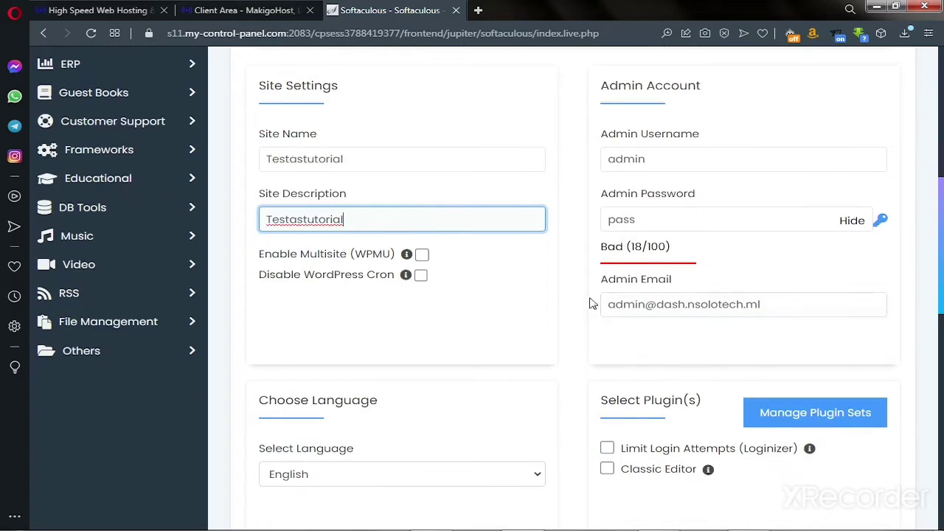
scroll(575, 261, down, 2)
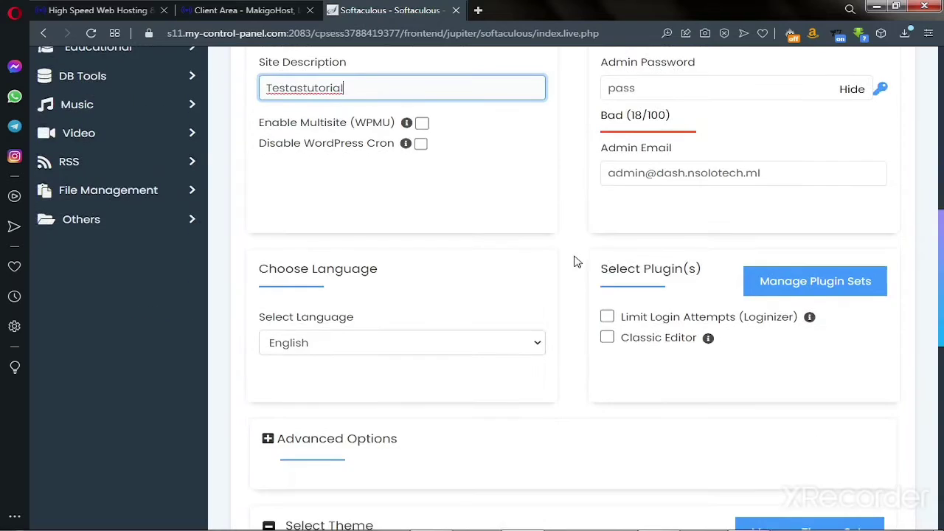
scroll(569, 284, down, 10)
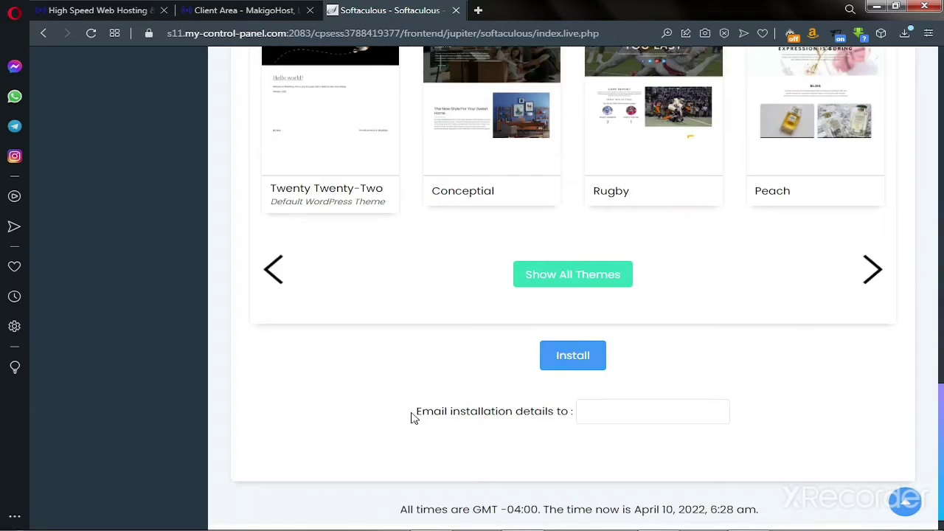
click(612, 415)
scroll(479, 348, up, 7)
scroll(477, 344, down, 4)
scroll(477, 346, down, 3)
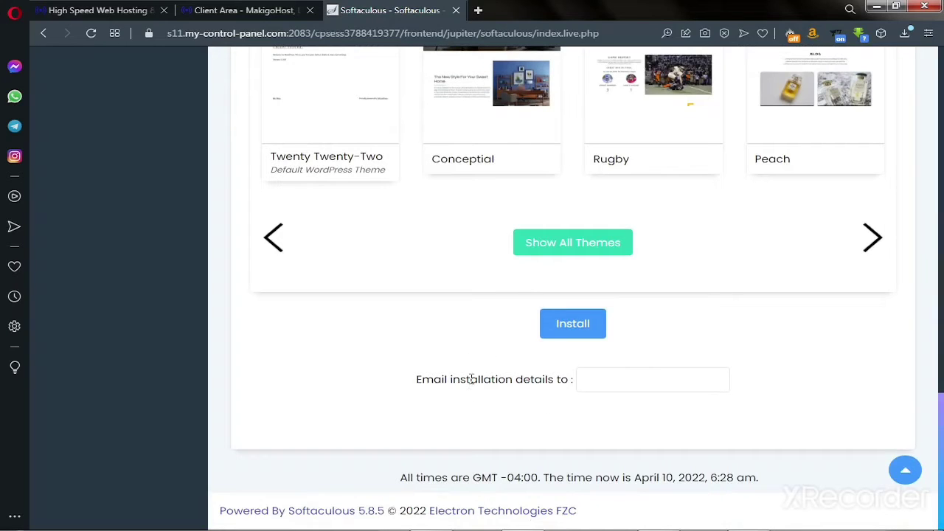
- Run the WordPress install, then open the new dash.nsolotech.ml site from the success page
click(566, 333)
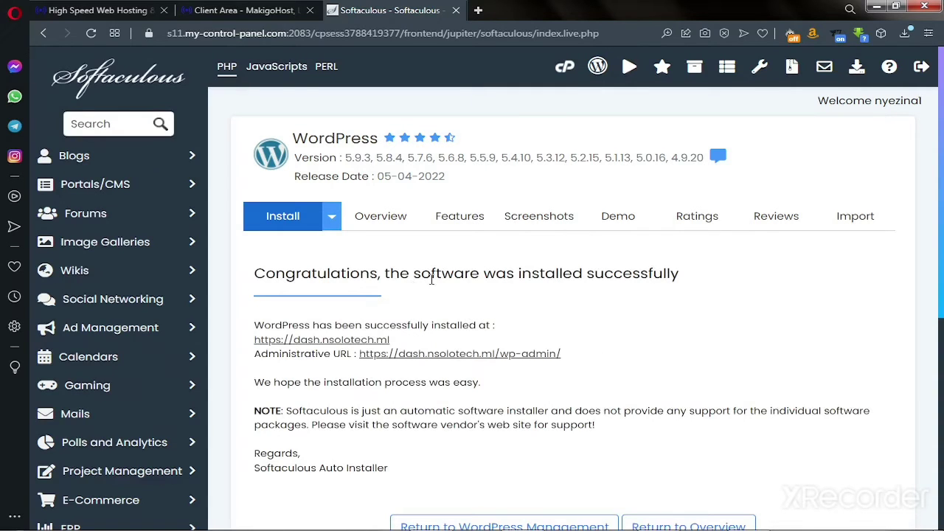
scroll(614, 305, down, 4)
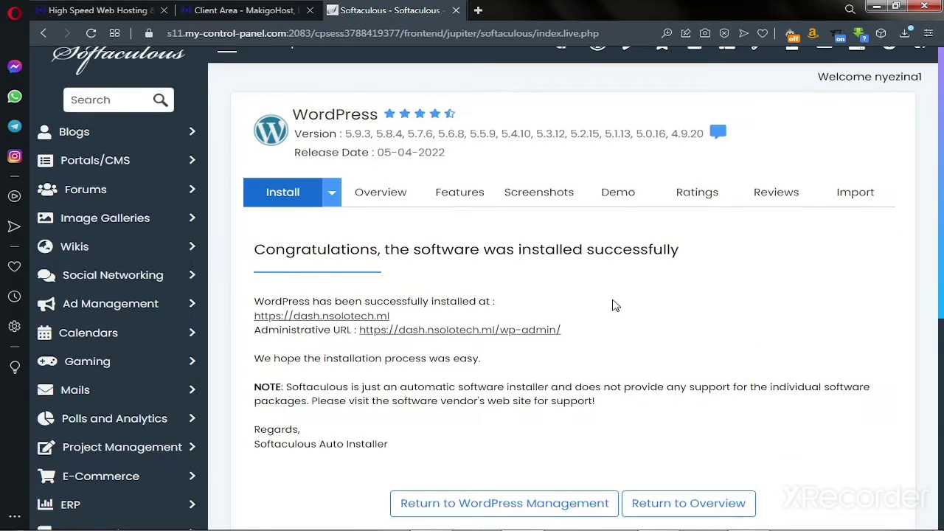
scroll(614, 309, up, 4)
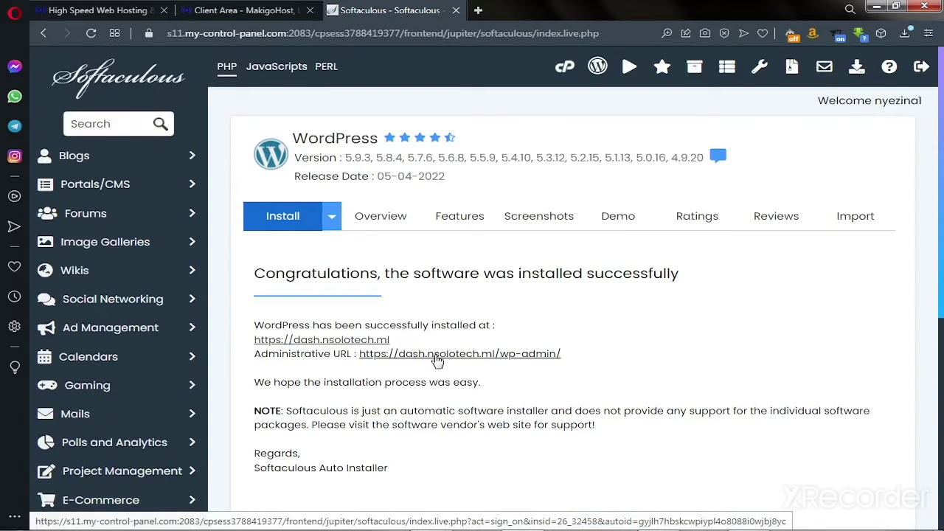
click(366, 341)
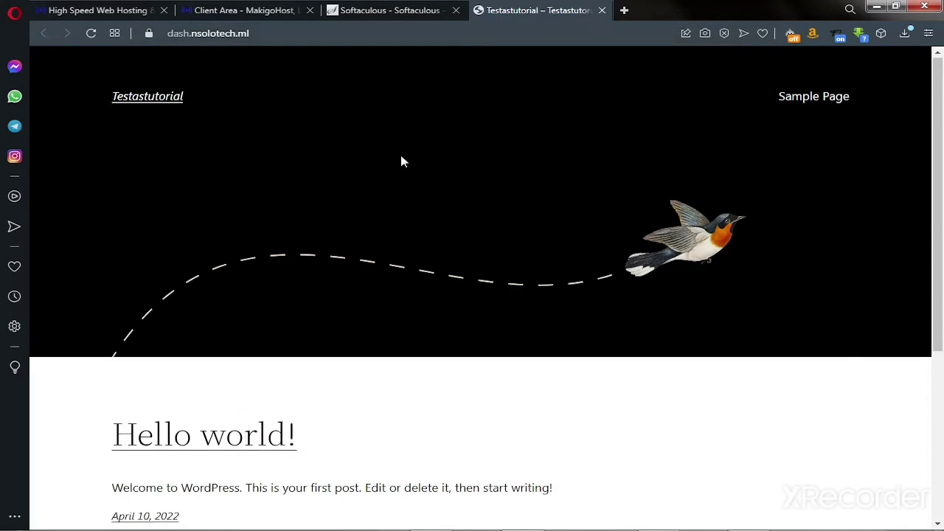
- Look over the Testastutorial site, then return to the Softaculous success page
scroll(401, 156, down, 3)
scroll(401, 161, up, 3)
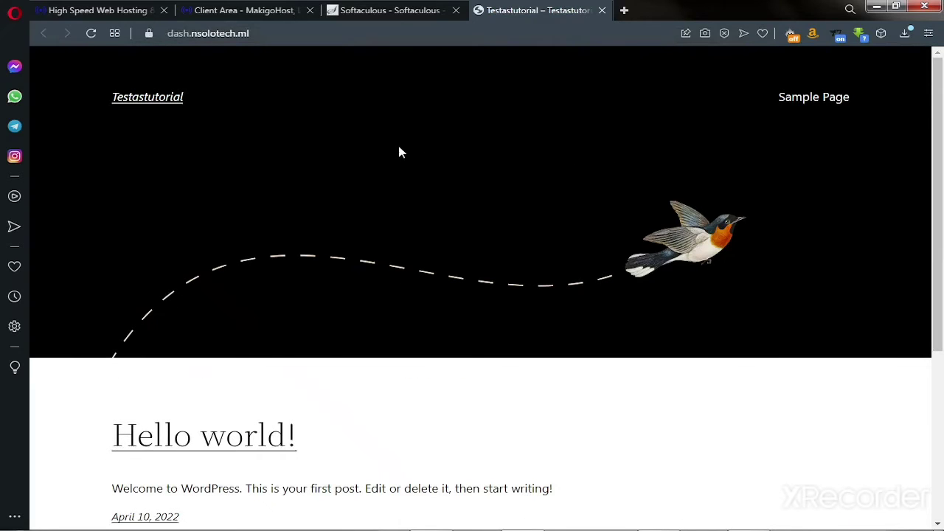
click(392, 10)
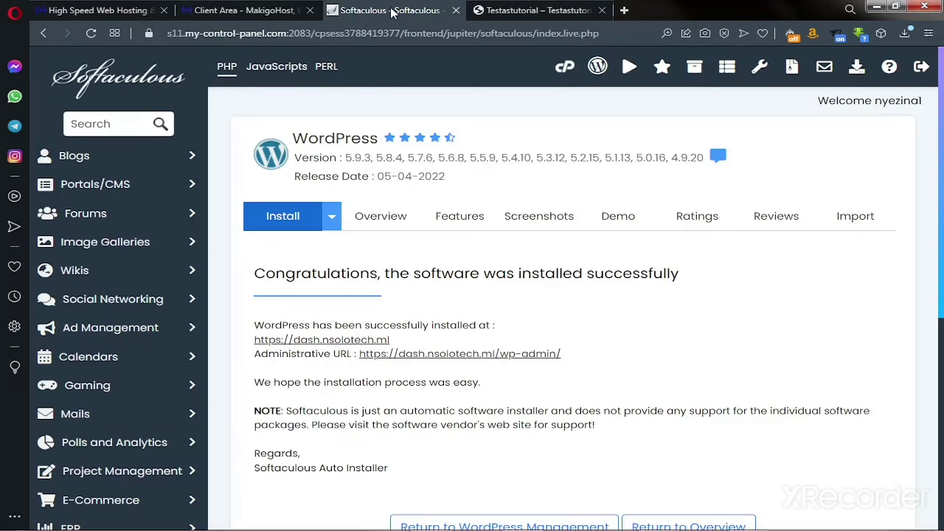
- Open the dash.nsolotech.ml/wp-admin URL in a new tab and scroll through the Testastutorial Dashboard
click(509, 10)
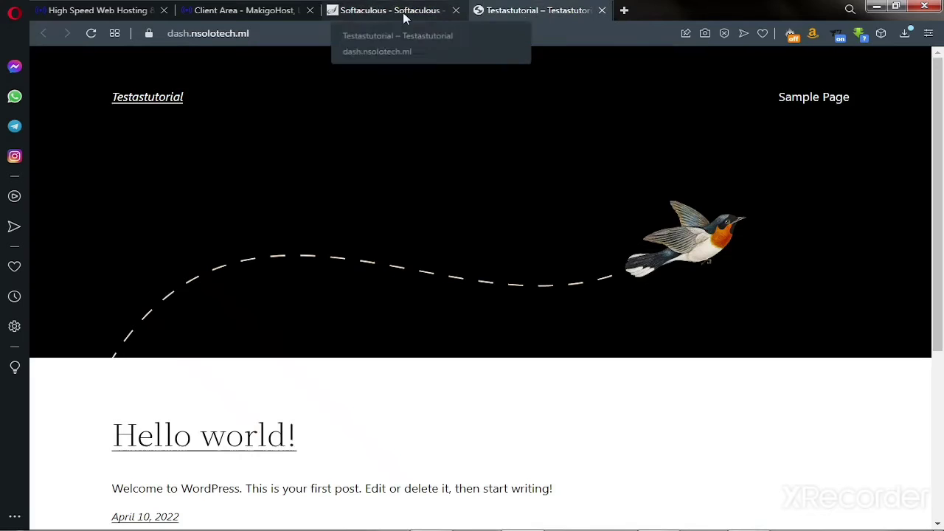
click(414, 10)
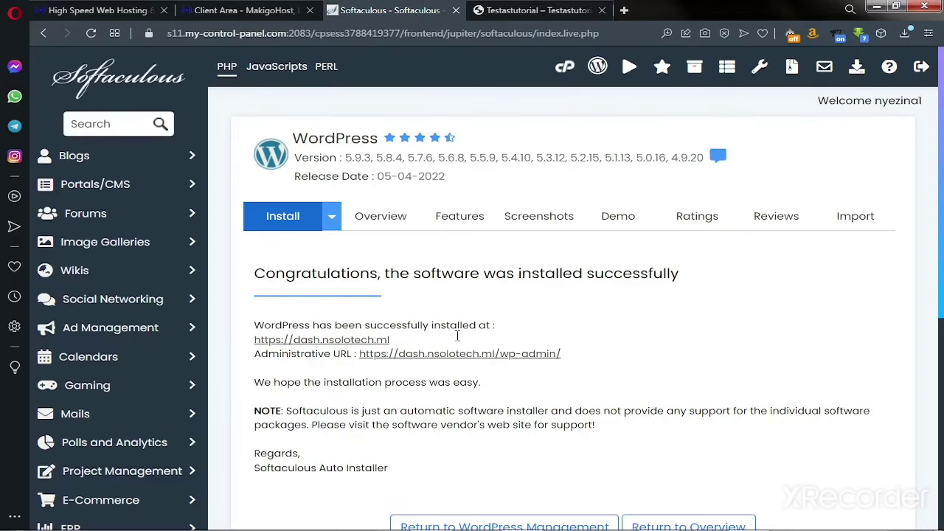
click(469, 356)
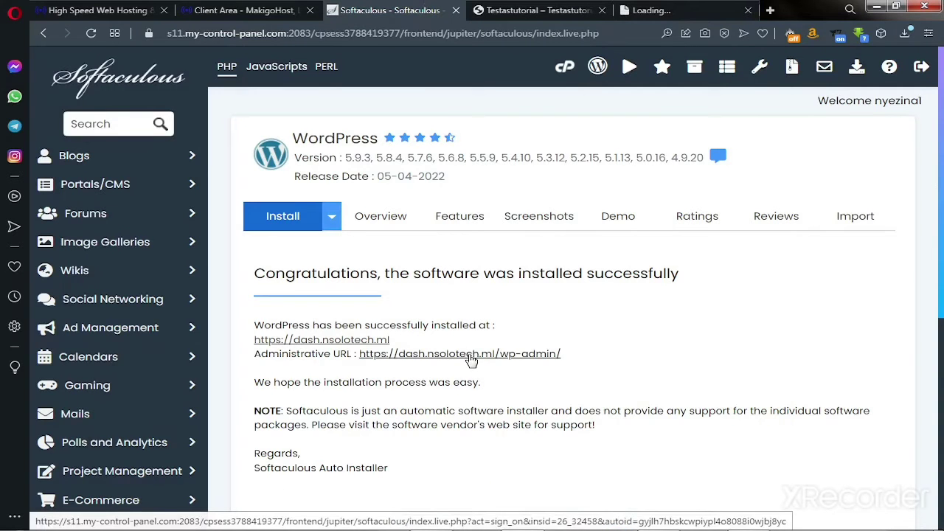
click(661, 16)
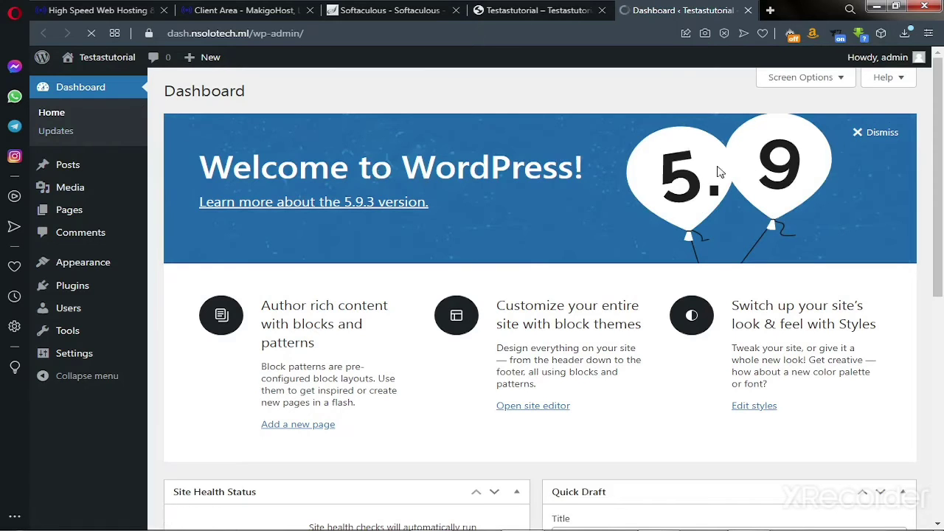
scroll(464, 210, down, 2)
scroll(464, 213, down, 2)
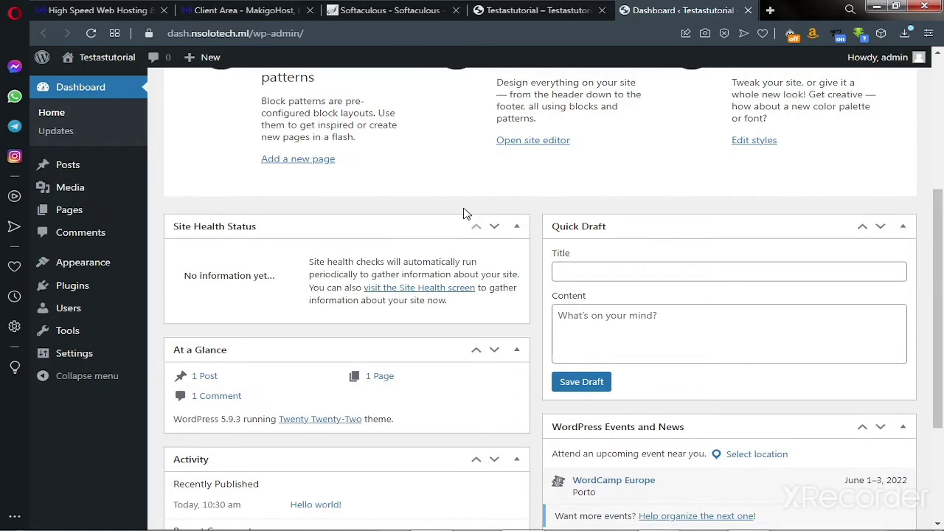
scroll(464, 212, up, 4)
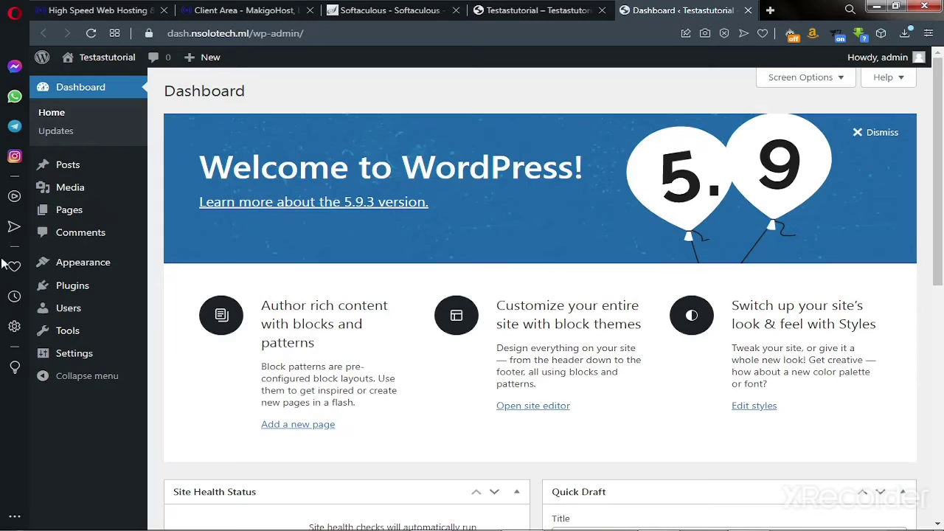
- Log in to cPanel again from the client area and close the Softaculous, site and Dashboard tabs
click(268, 13)
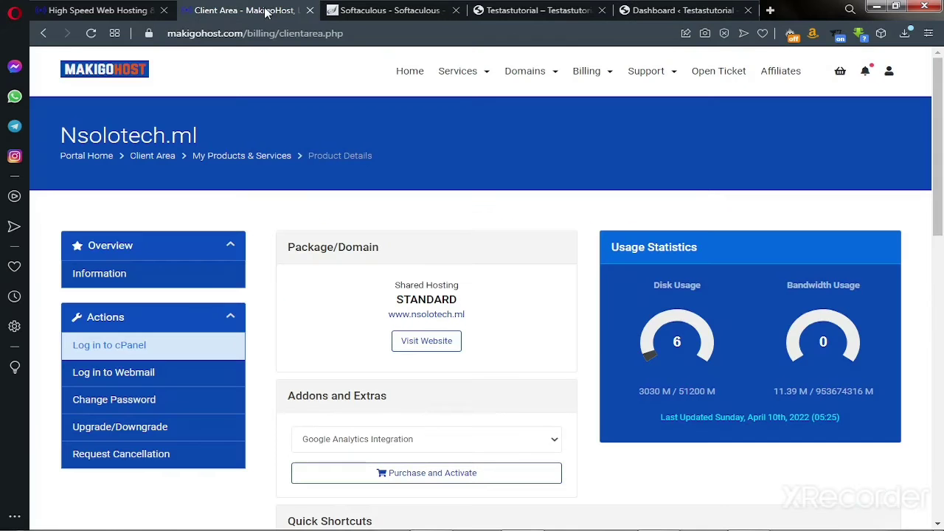
click(119, 355)
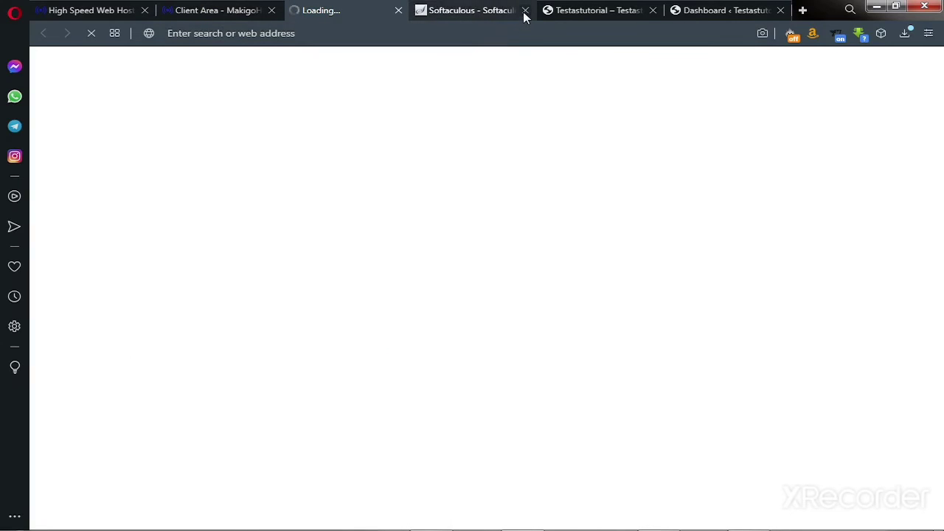
click(525, 10)
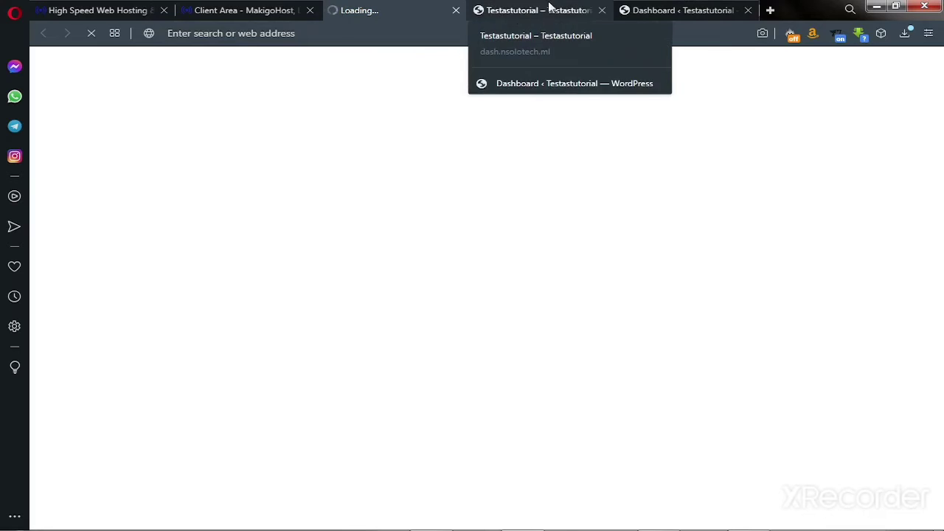
click(602, 10)
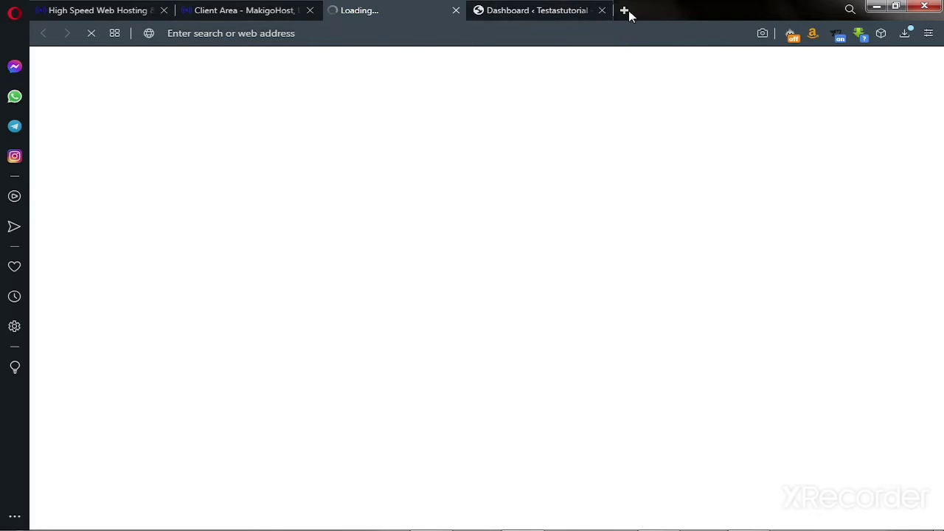
click(603, 11)
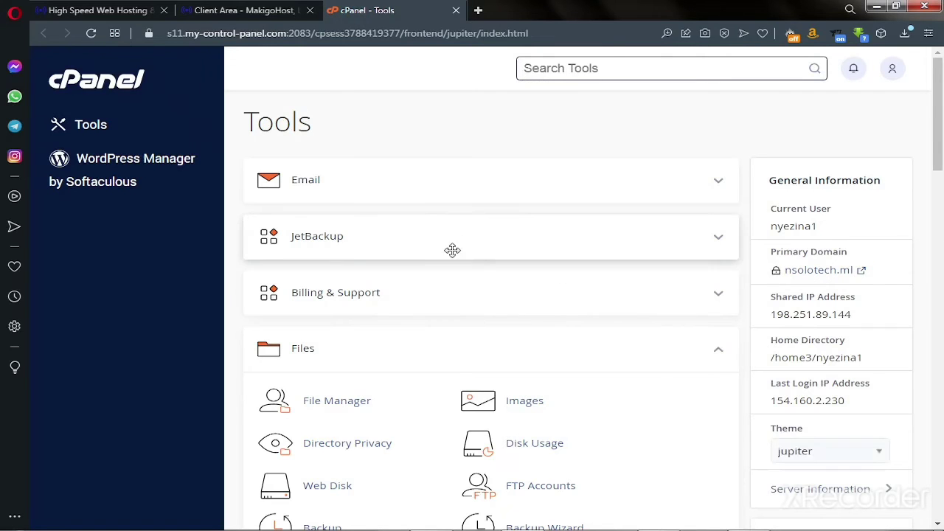
- Change the cPanel theme from jupiter to paper_lantern under General Information
scroll(512, 273, down, 3)
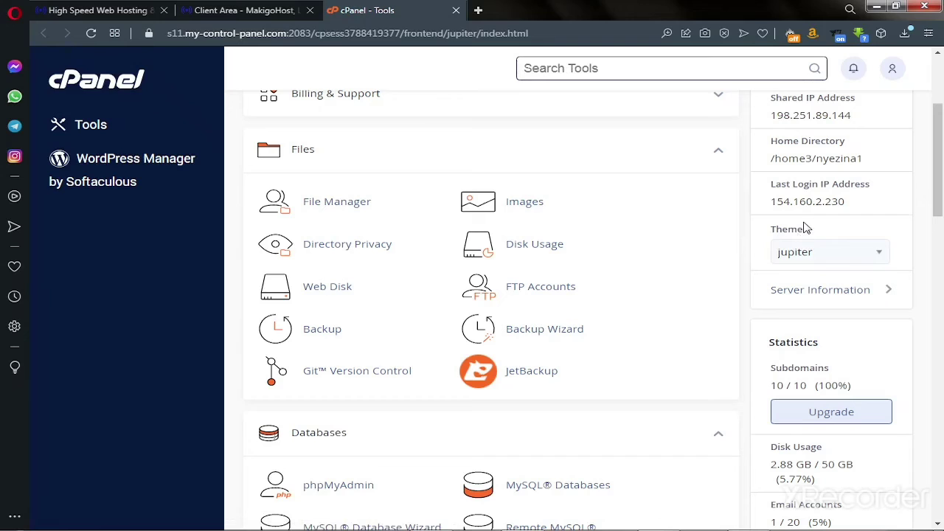
click(837, 261)
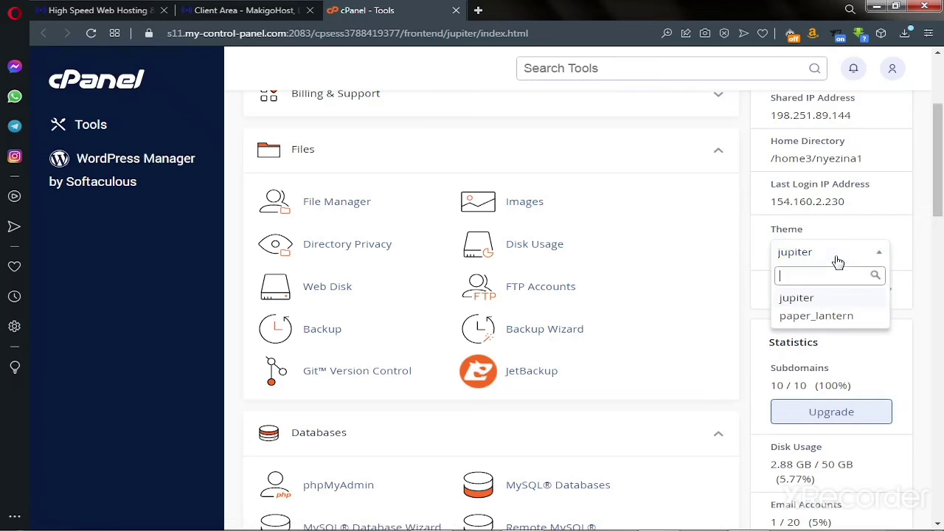
click(807, 316)
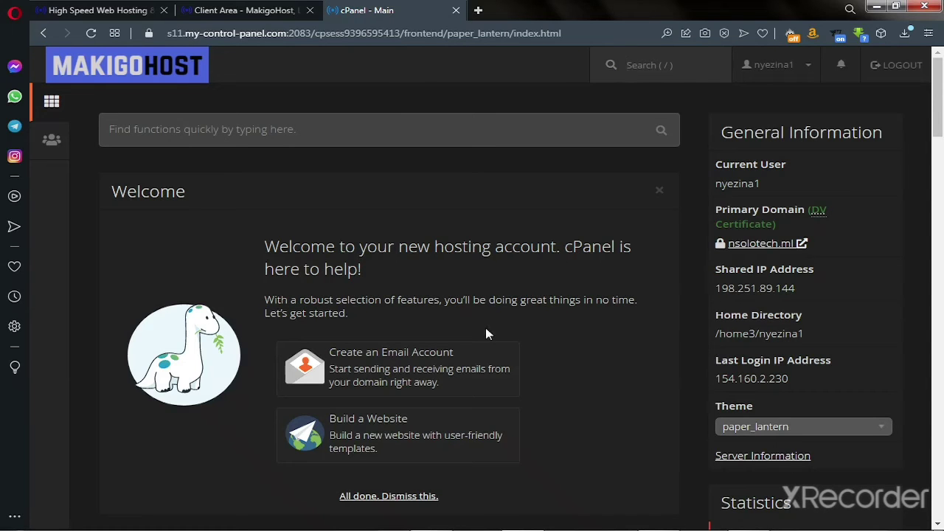
- Scroll through the paper_lantern home page sections and reopen the Theme dropdown
scroll(516, 317, down, 4)
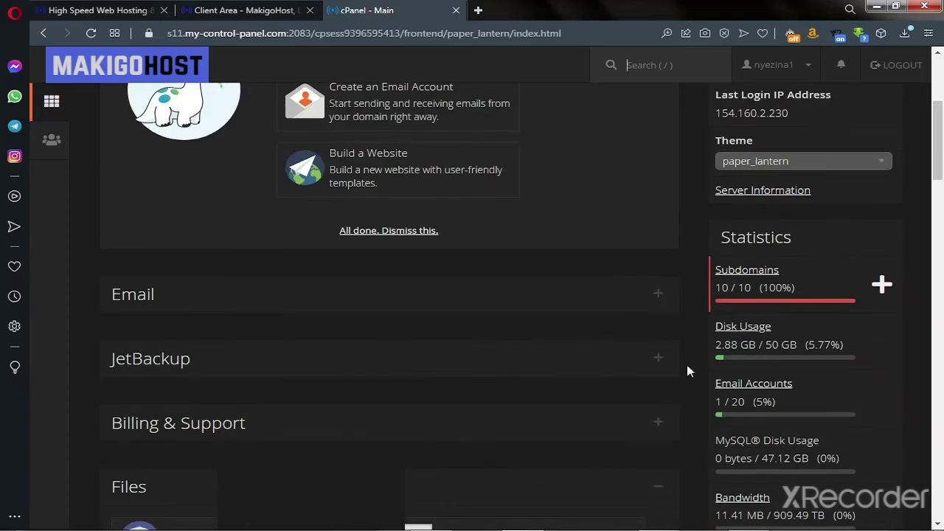
scroll(687, 383, down, 1)
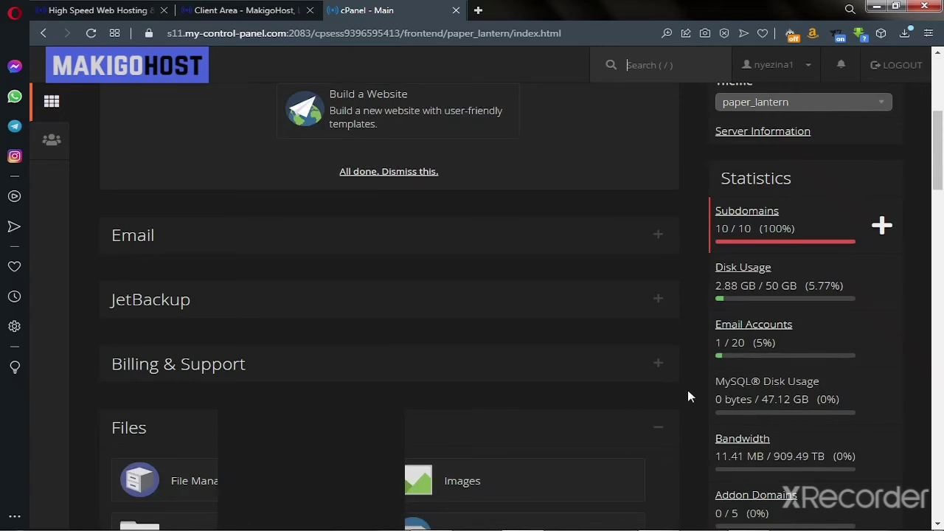
scroll(688, 397, down, 3)
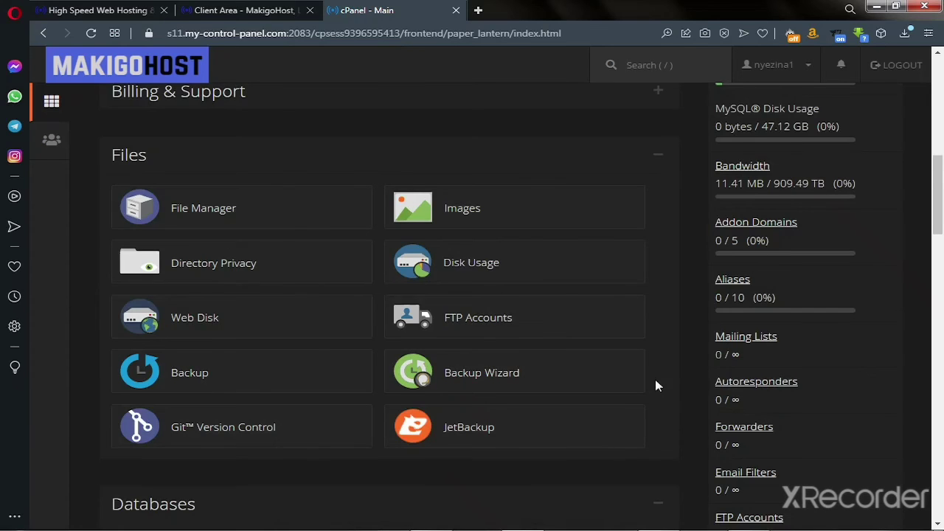
click(816, 361)
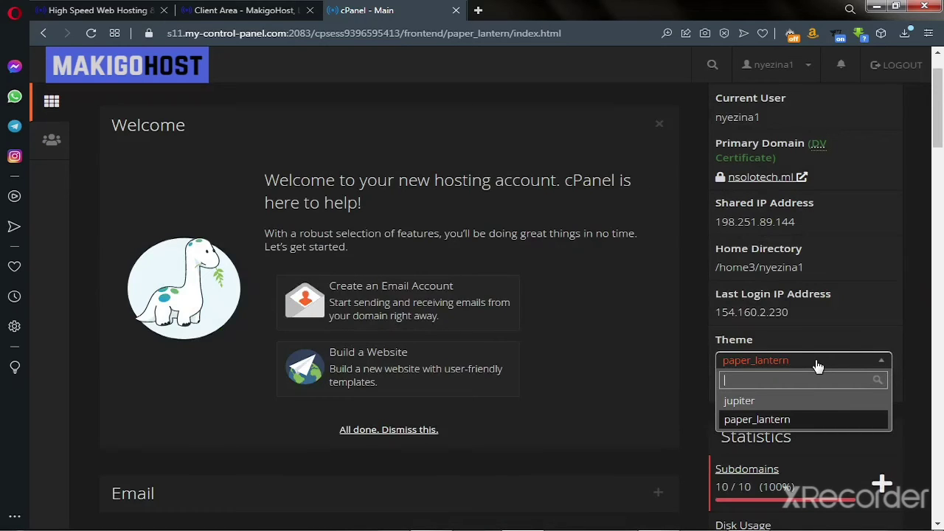
- Switch cPanel back to the jupiter theme and open WordPress Manager by Softaculous
click(743, 402)
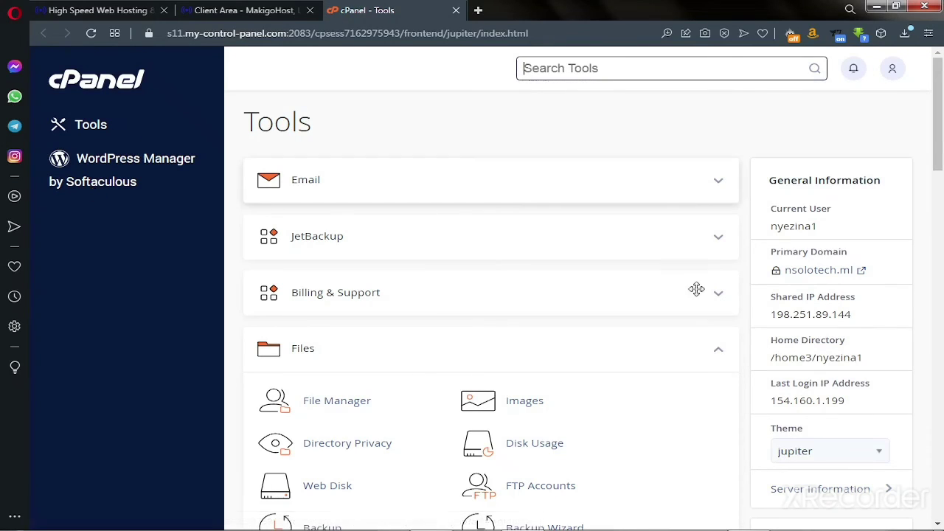
click(156, 165)
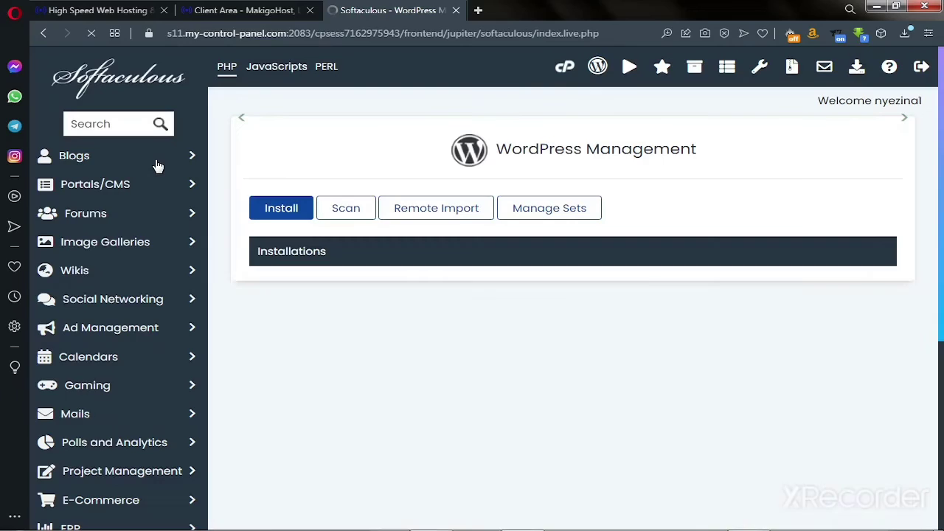
- Expand the dash.nsolotech.ml installation's details and choose Uninstall for it
scroll(398, 204, down, 1)
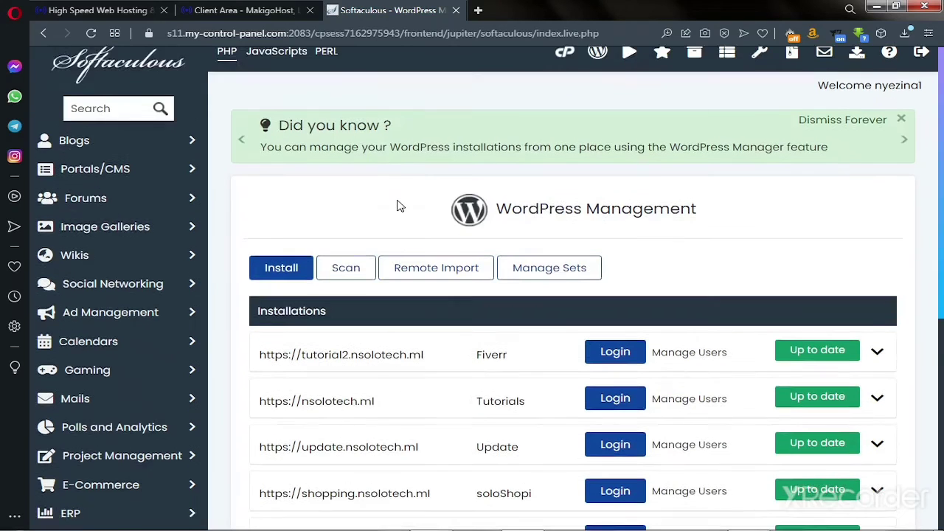
scroll(369, 274, down, 1)
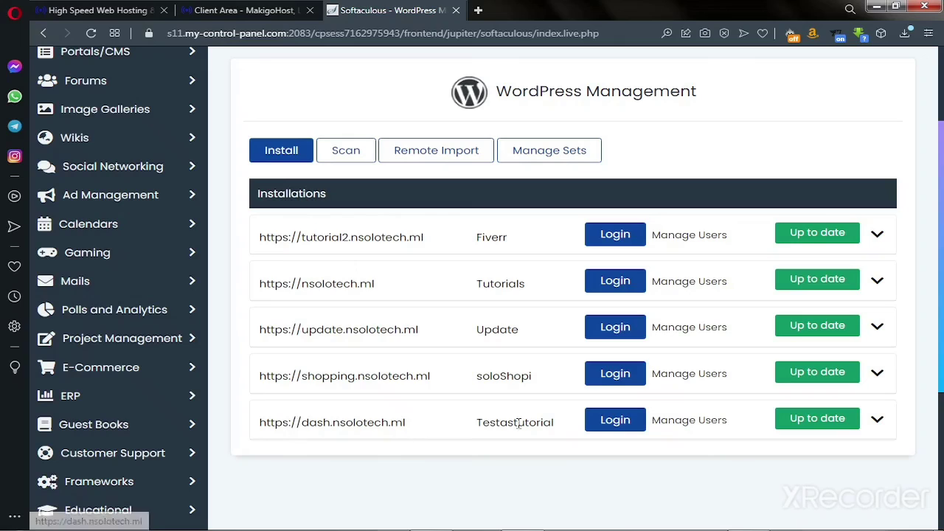
click(877, 421)
scroll(881, 424, down, 6)
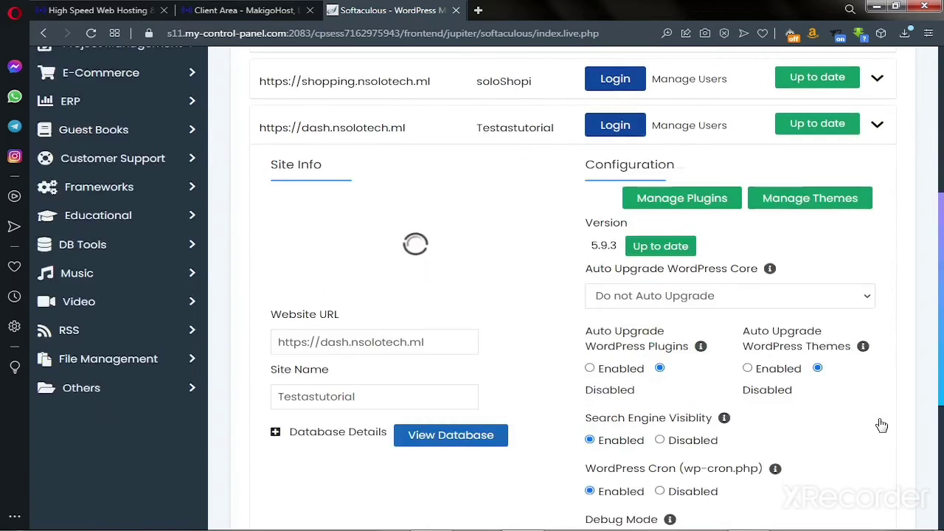
scroll(881, 424, down, 1)
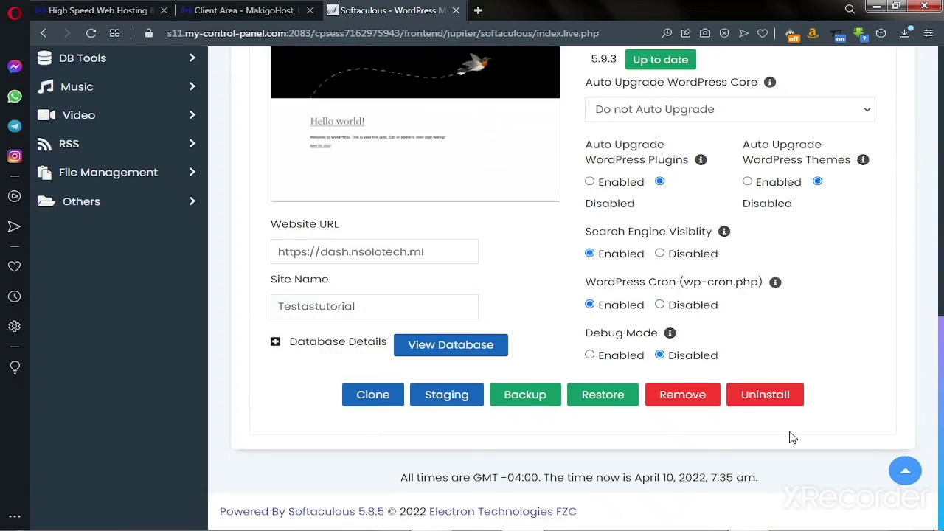
click(767, 398)
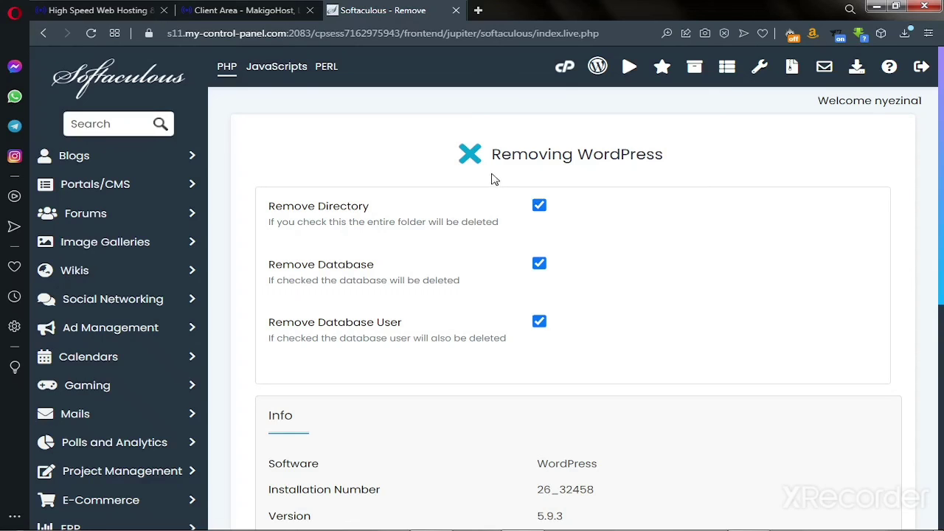
- Scroll down to review the Remove options and Info table for installation 26_32458
scroll(561, 214, down, 6)
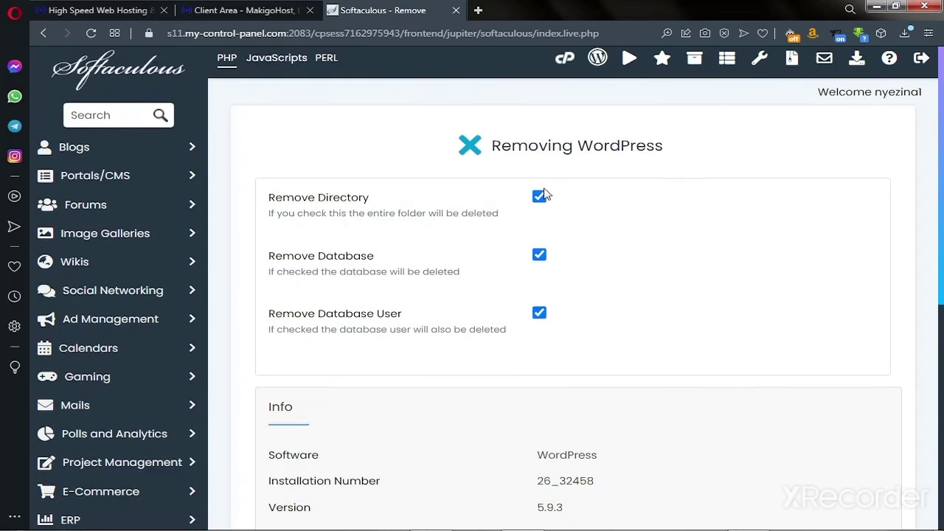